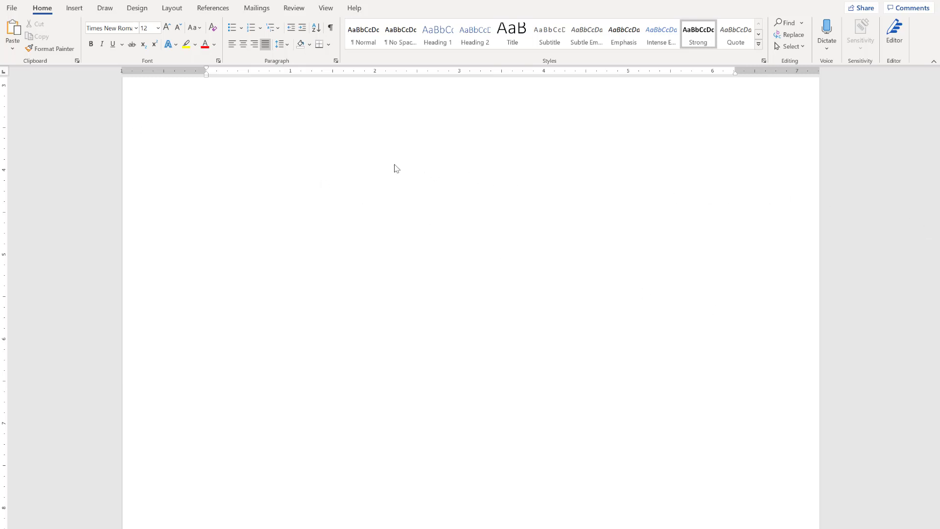
Enable 'Show readability statistics' in Word's Proofing options and confirm with OK.
left_click(13, 8)
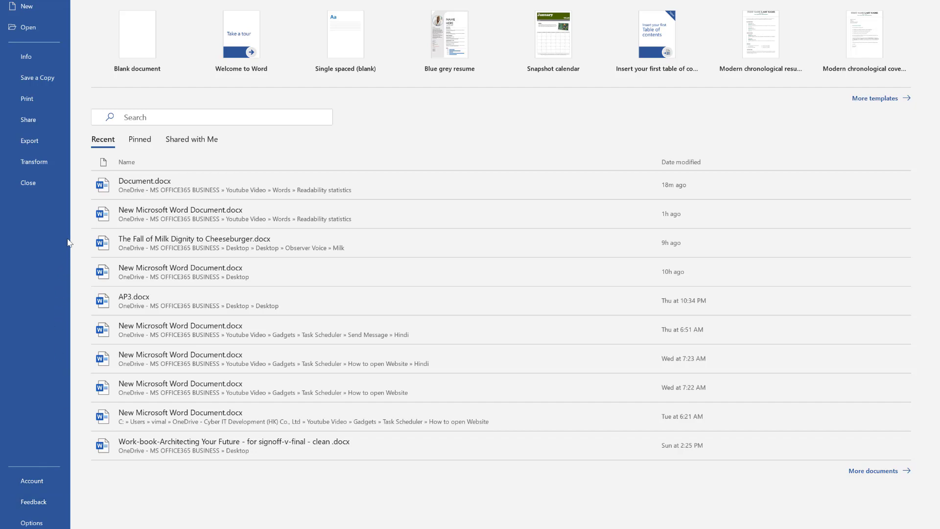
left_click(34, 524)
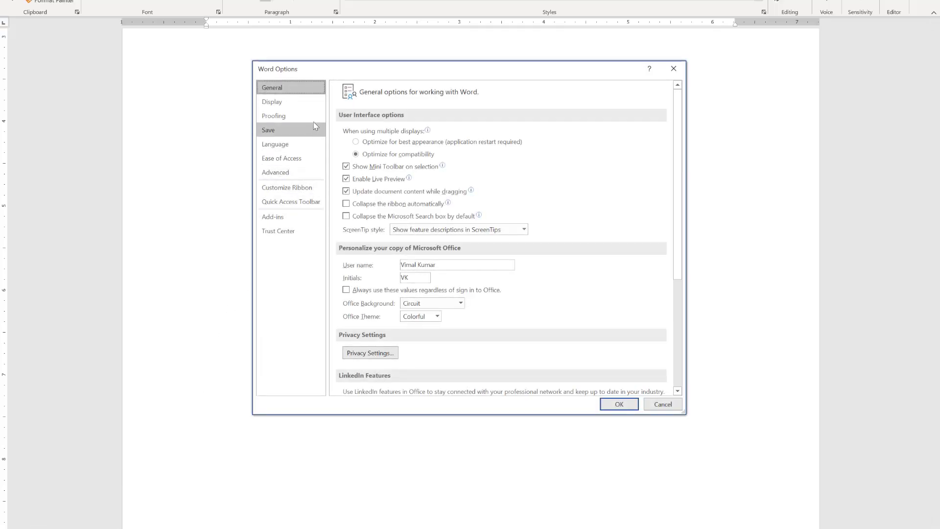
left_click(282, 118)
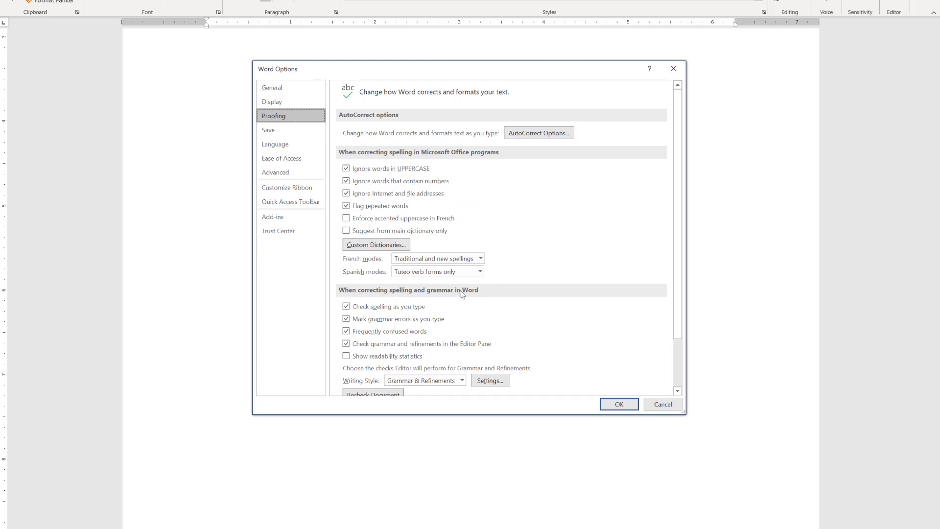
left_click(346, 357)
left_click(620, 407)
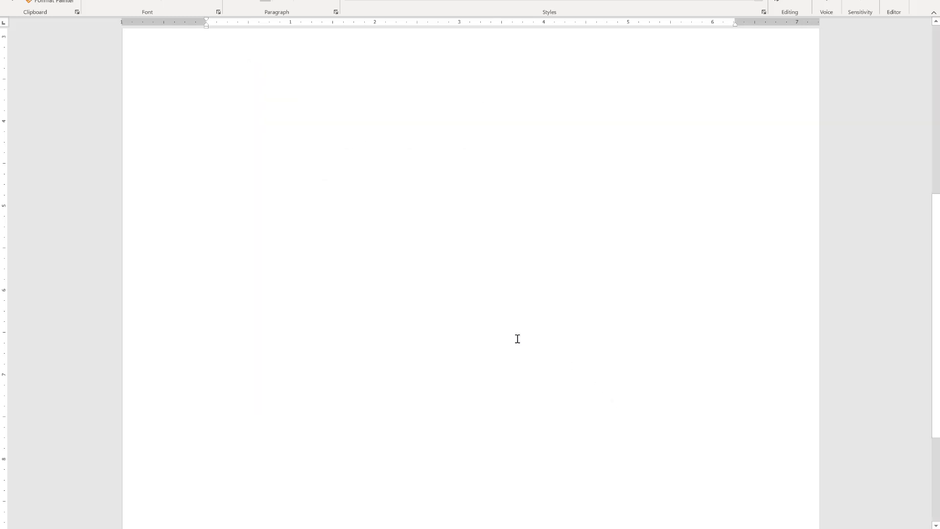
scroll(490, 321, "down", 5)
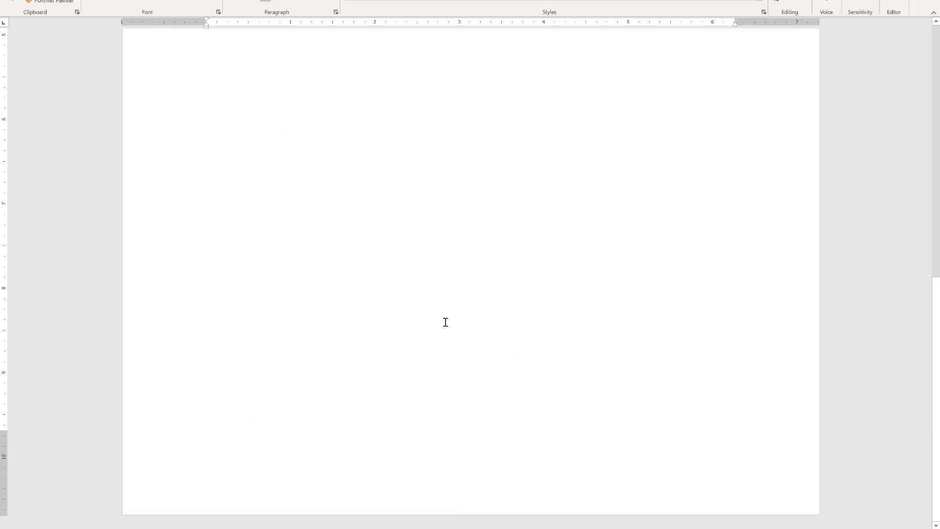
scroll(445, 322, "up", 3)
scroll(444, 321, "up", 5)
scroll(418, 308, "up", 3)
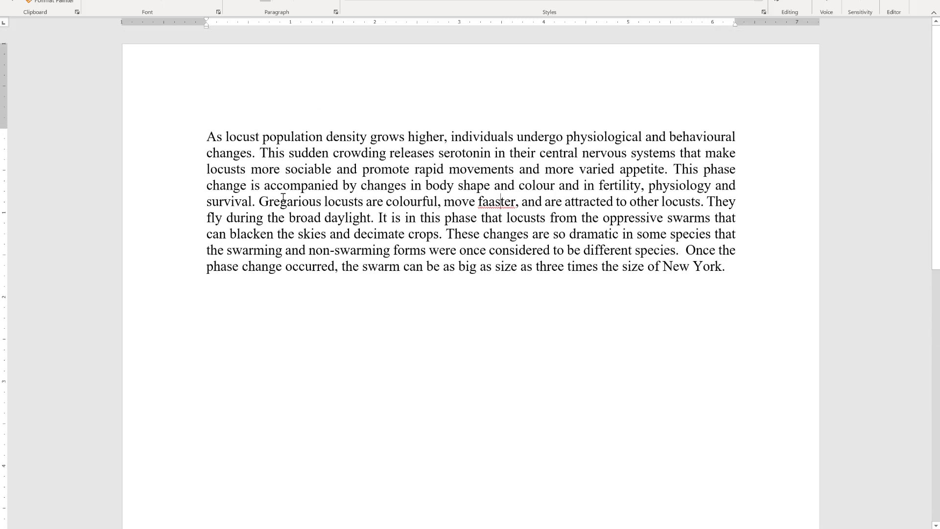
Select and deselect the locust paragraph, then start the Editor check with F7.
mouse_move(219, 138)
left_mouse_down()
mouse_move(698, 252)
mouse_move(735, 271)
left_mouse_up()
left_click(740, 276)
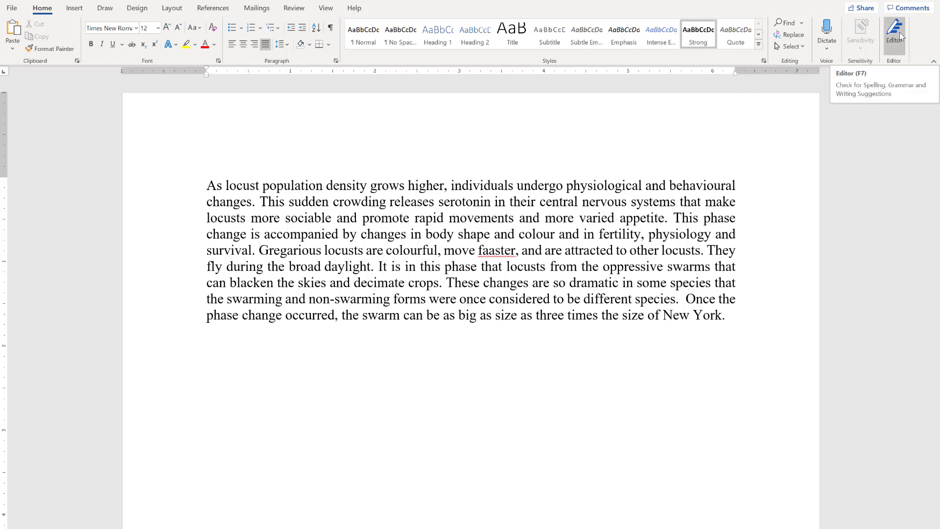
key("F7")
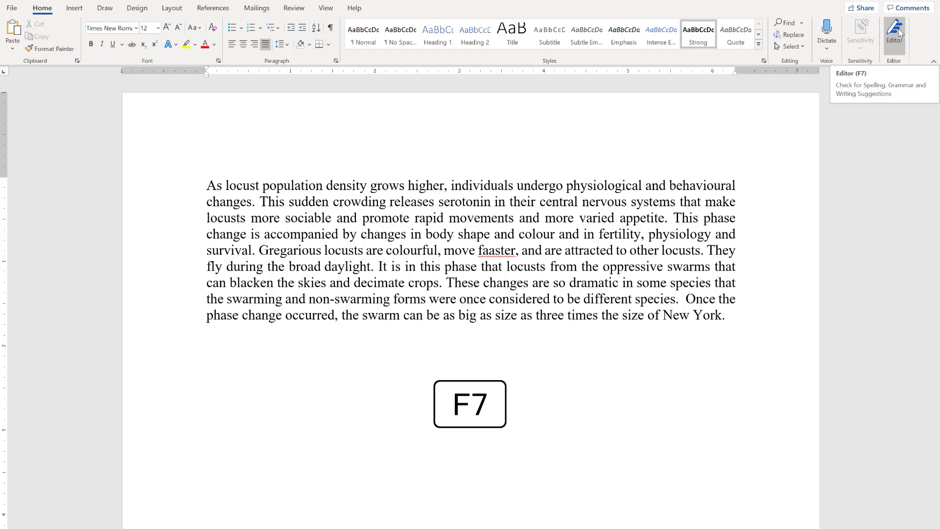
Replace the misspelling 'faaster' with 'faster' in the Editor pane's Spelling review.
left_click(900, 32)
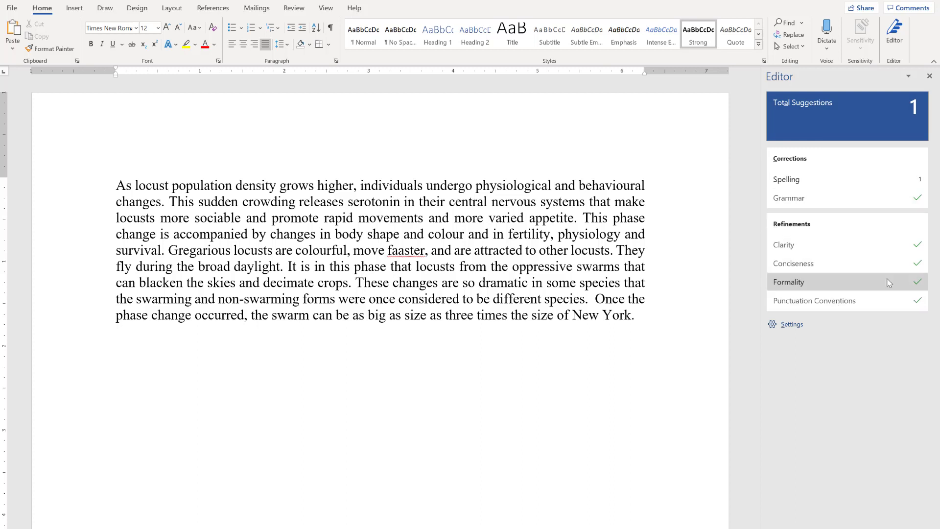
left_click(839, 184)
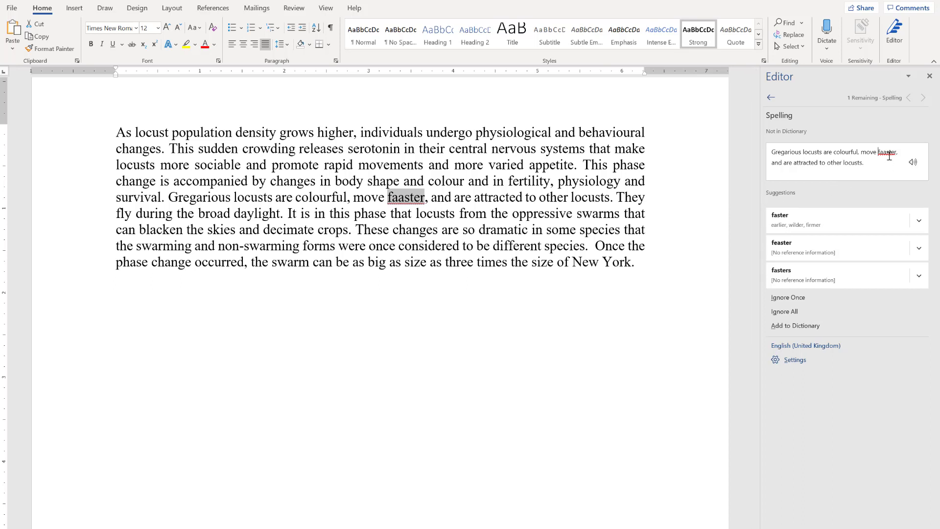
left_click(800, 222)
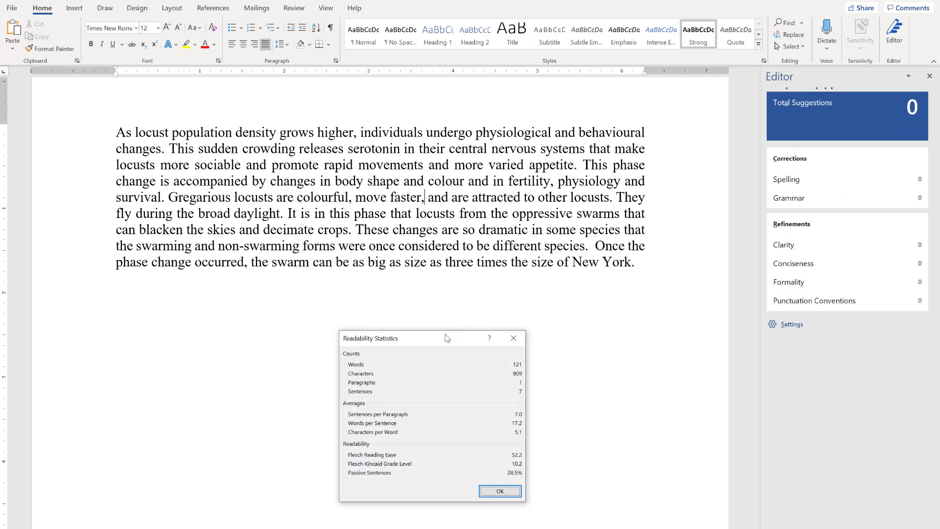
Drag the Readability Statistics dialog (121 words, Reading Ease 52.2) up beneath the paragraph.
left_click_drag(446, 335, 449, 284)
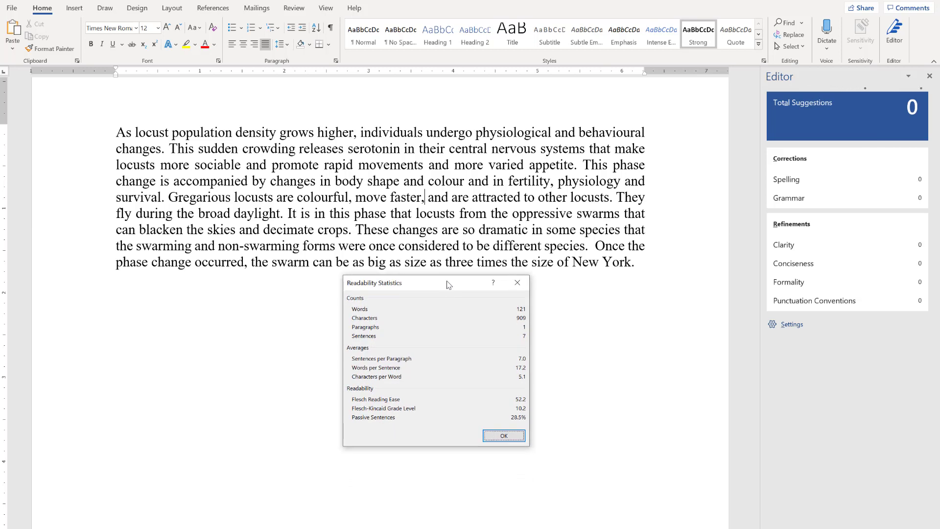